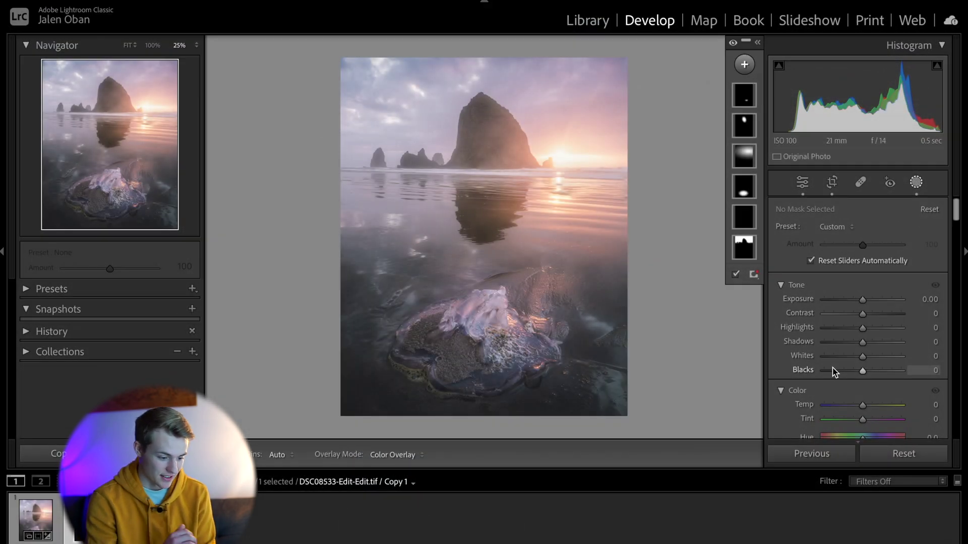
# Review the Basic tone and presence adjustments already applied to the beach photo's virtual copy
pyautogui.moveTo(648, 339)
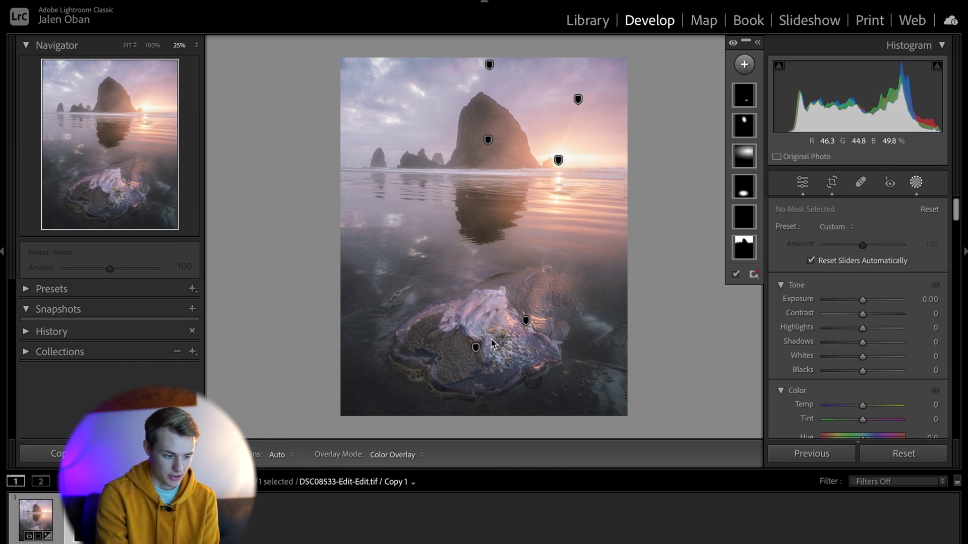
pyautogui.click(803, 182)
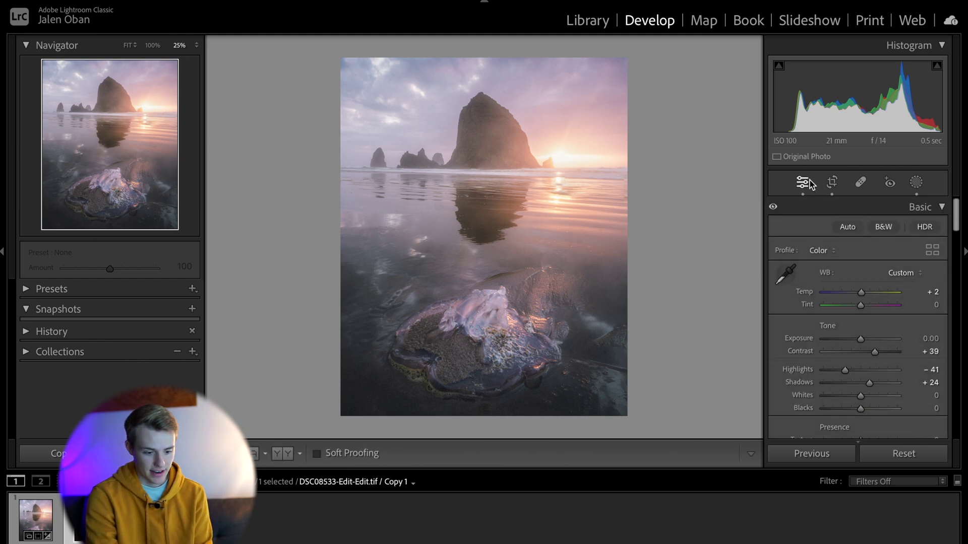
pyautogui.scroll(-5, 852, 307)
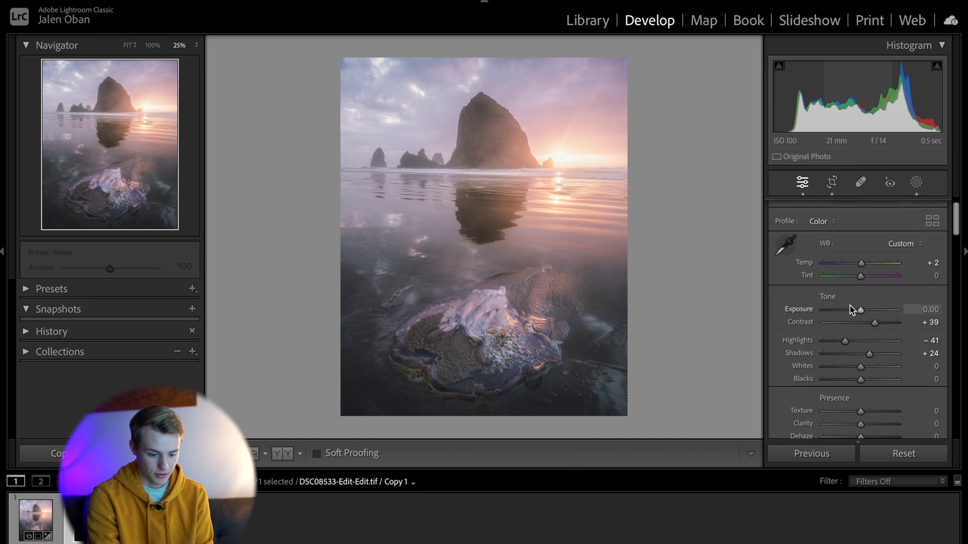
pyautogui.scroll(-2, 852, 308)
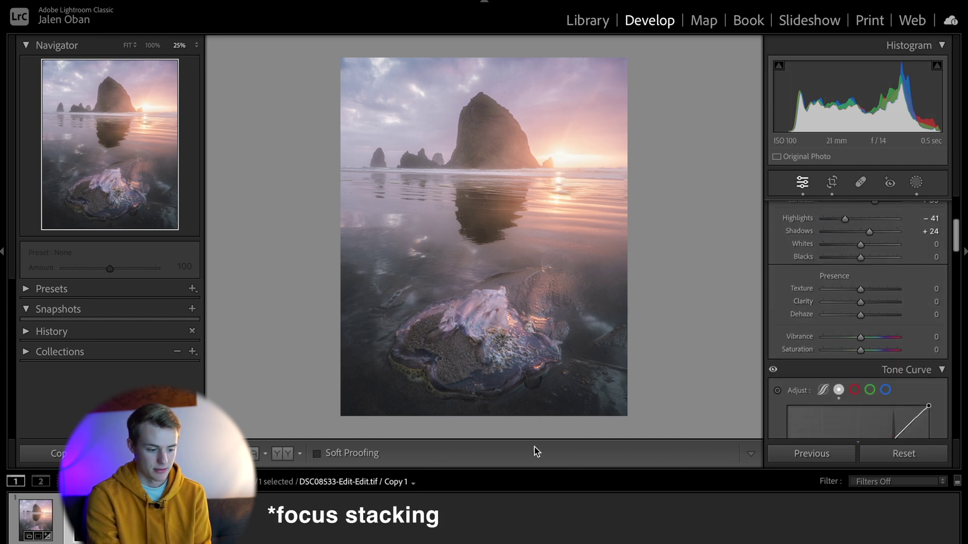
pyautogui.scroll(7, 856, 262)
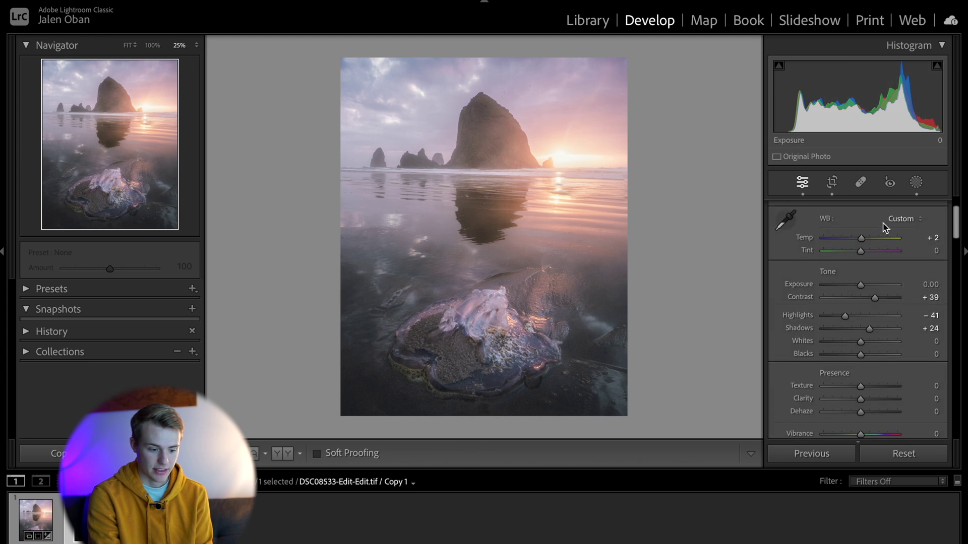
# Reopen the masks and switch from the virtual copy to DSC08533-Edit-Edit.tif, displaying its edited version
pyautogui.click(915, 182)
pyautogui.click(41, 521)
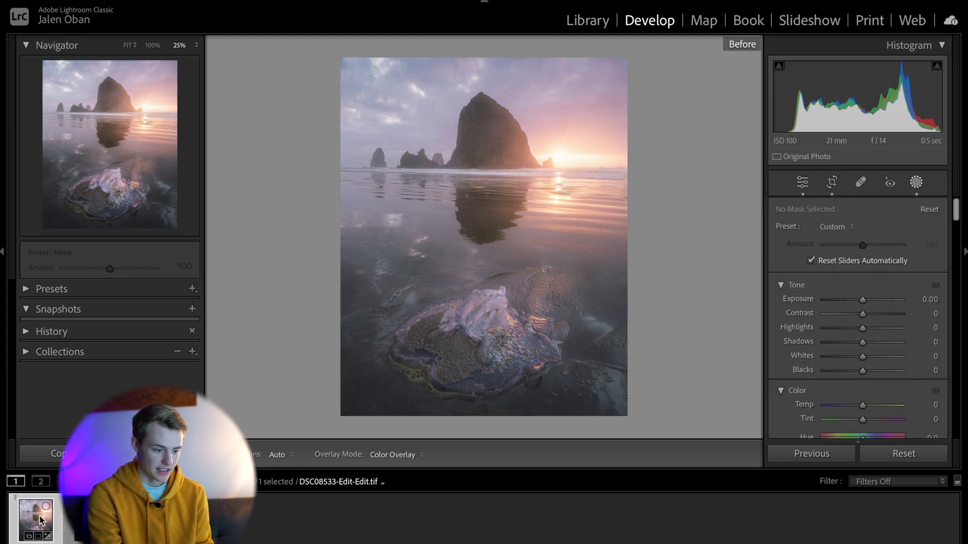
pyautogui.press('\\')
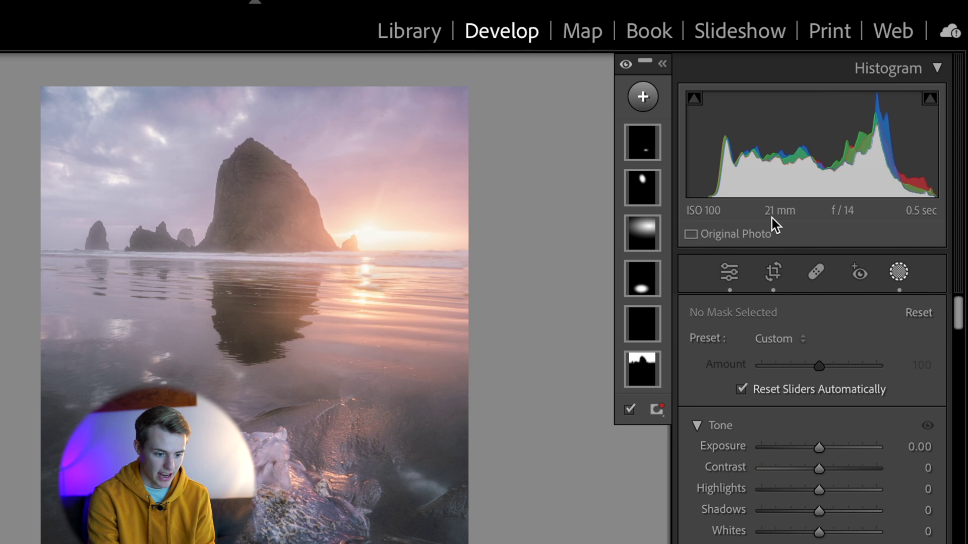
# Create a Luminance Range mask for the brighter tones with limits 46/74 and 94/100
pyautogui.click(642, 97)
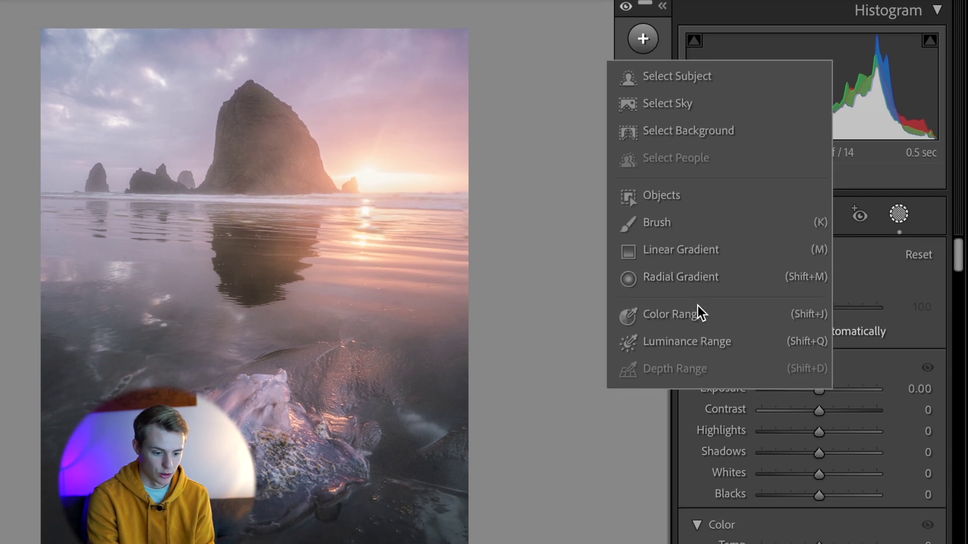
pyautogui.click(694, 399)
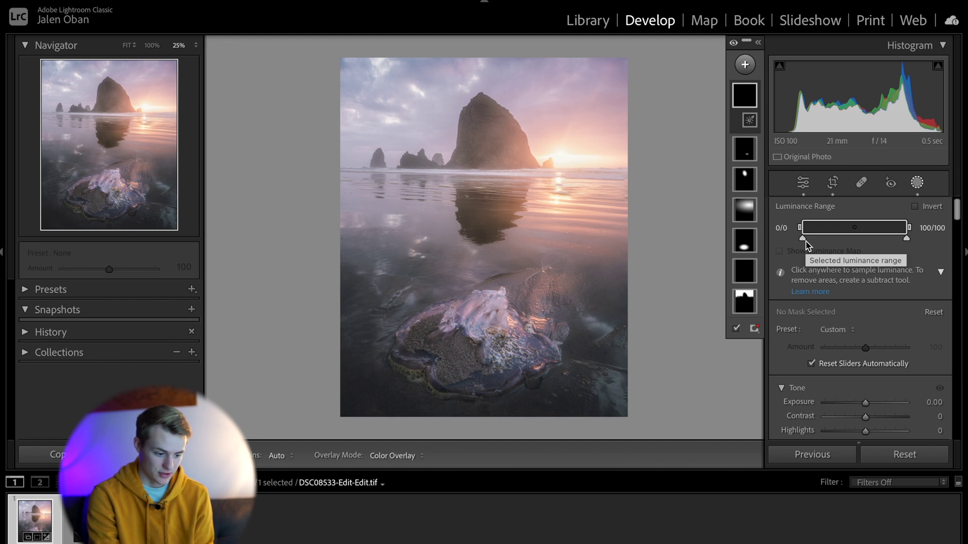
pyautogui.moveTo(805, 243); pyautogui.dragTo(845, 242)
pyautogui.moveTo(911, 244); pyautogui.dragTo(880, 228)
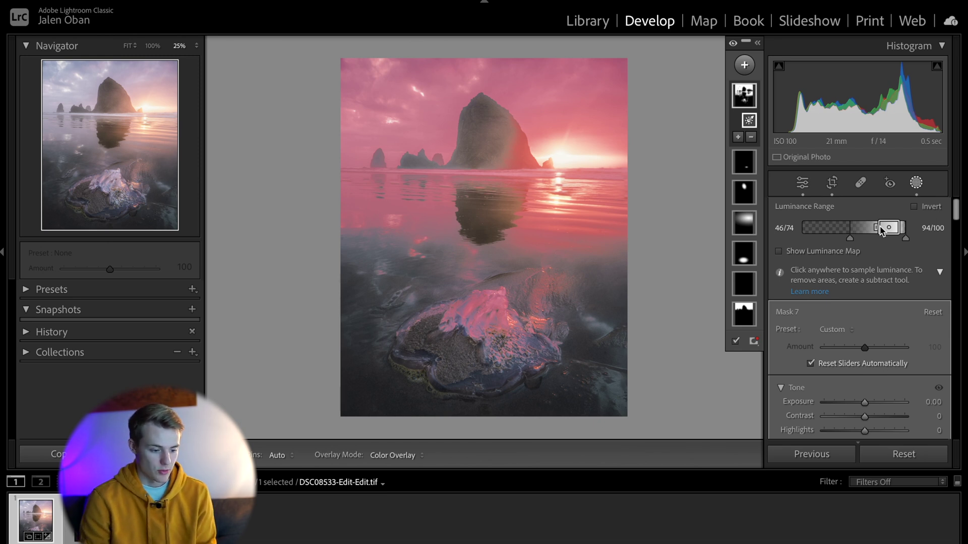
# Set the luminance mask's Exposure to 0.15, Contrast to 25 and Highlights to -20
pyautogui.scroll(-1, 880, 230)
pyautogui.scroll(-2, 880, 230)
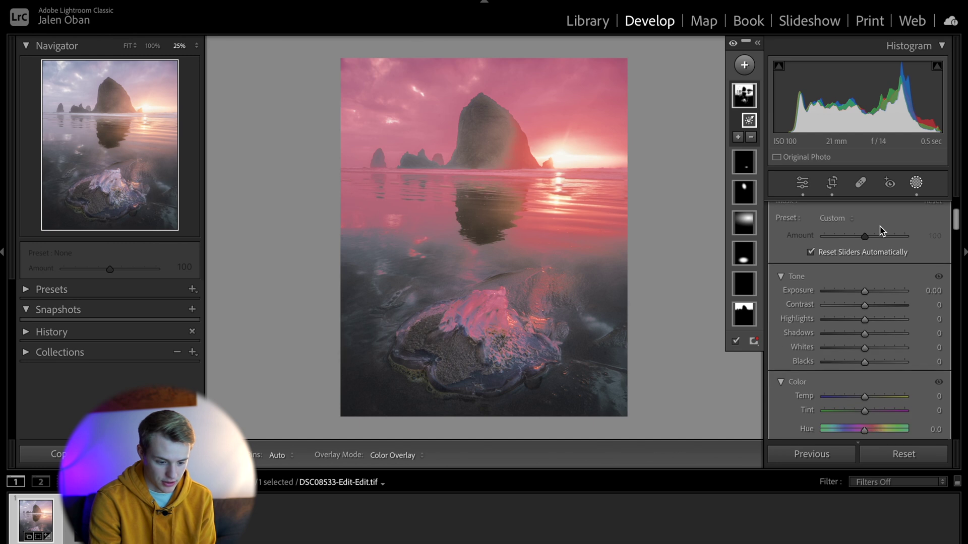
pyautogui.moveTo(864, 275); pyautogui.dragTo(874, 293)
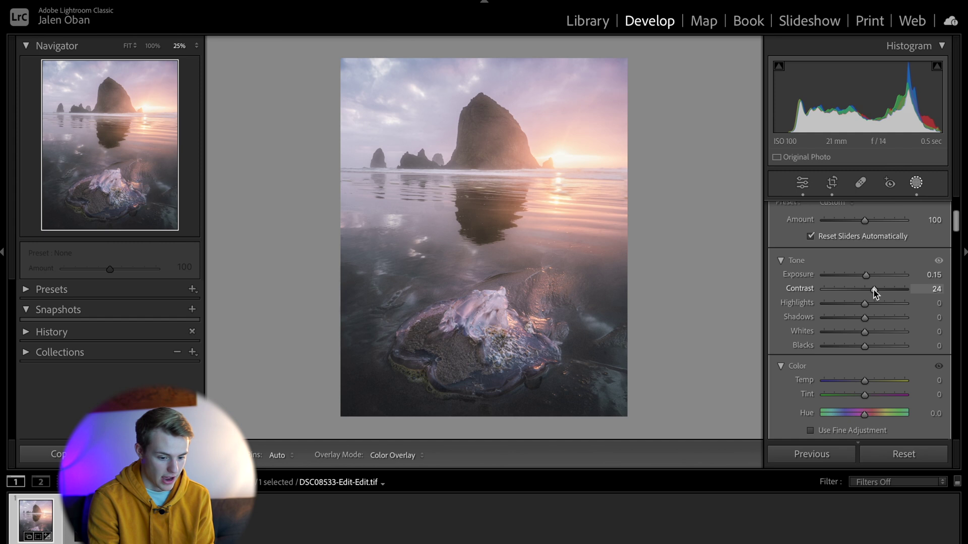
pyautogui.moveTo(873, 290); pyautogui.dragTo(856, 304)
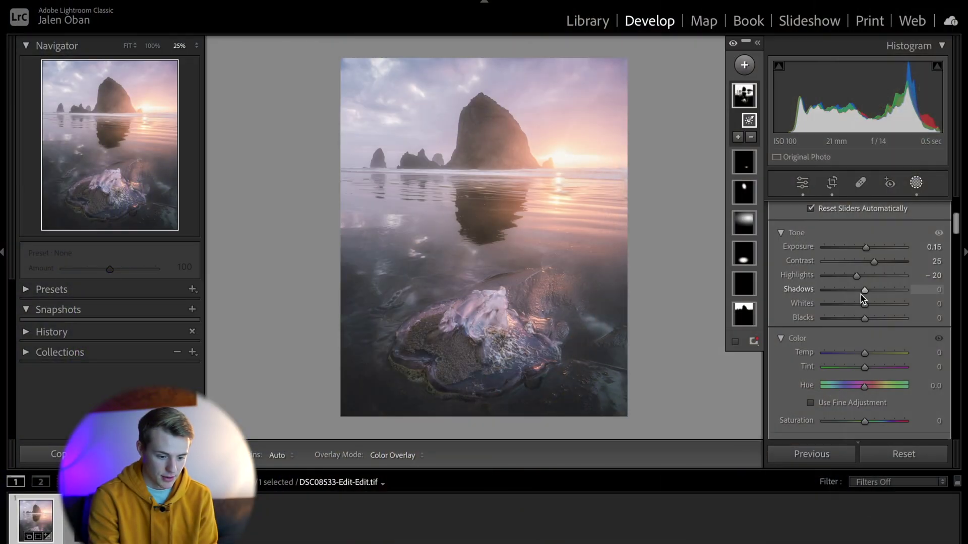
# Compare the luminance mask's effect by lowering its Amount to 0 and resetting it to 100
pyautogui.scroll(3, 863, 299)
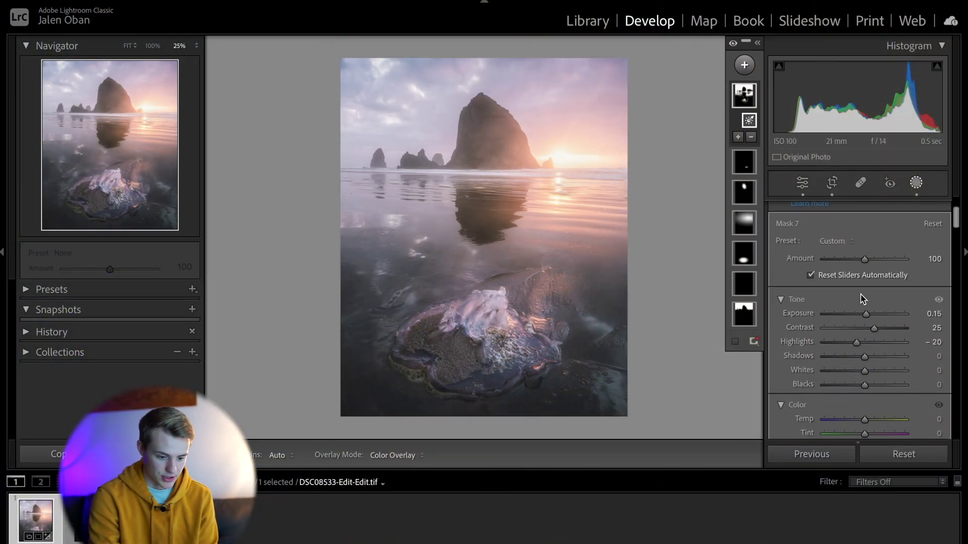
pyautogui.scroll(3, 863, 299)
pyautogui.scroll(-2, 859, 297)
pyautogui.moveTo(864, 285); pyautogui.dragTo(719, 276)
pyautogui.doubleClick(823, 286)
pyautogui.click(822, 285)
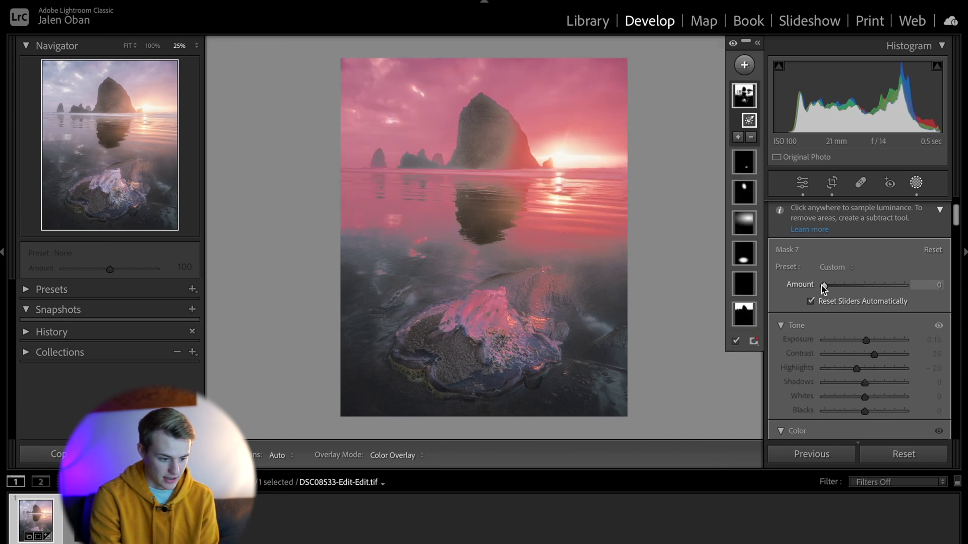
pyautogui.press('o')
pyautogui.doubleClick(822, 285)
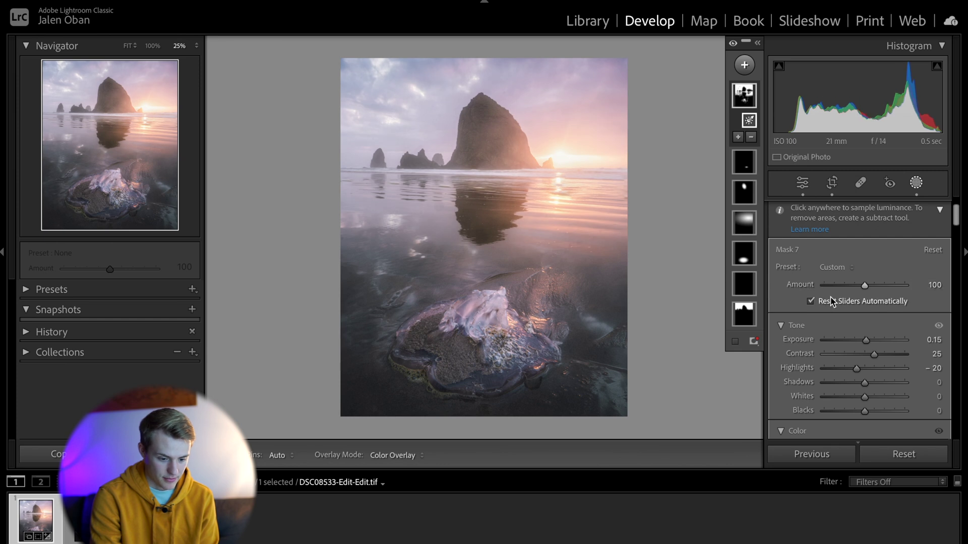
# Set the luminance mask's Contrast to 39 and Highlights to -40
pyautogui.scroll(-2, 860, 312)
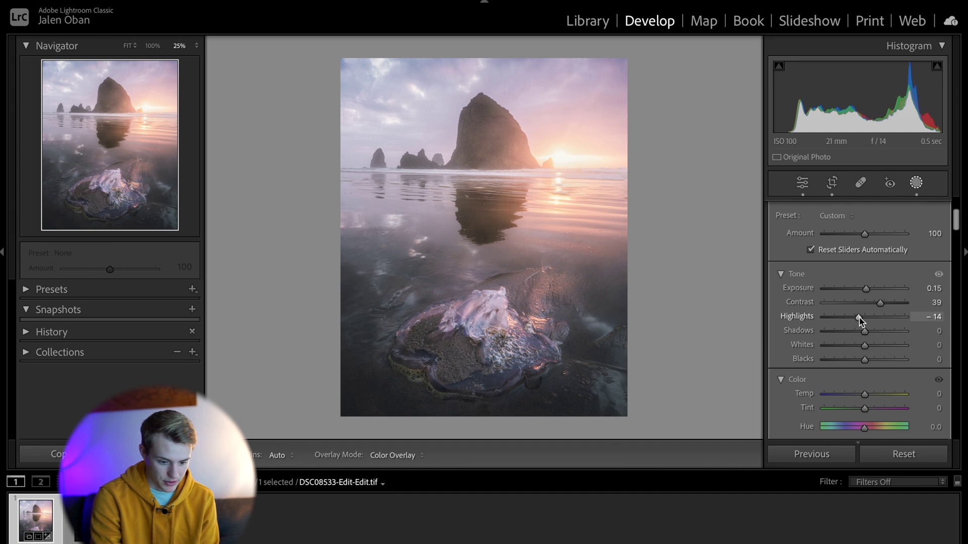
pyautogui.moveTo(861, 320)
pyautogui.mouseDown()
pyautogui.moveTo(843, 320)
pyautogui.moveTo(851, 324)
pyautogui.mouseUp()
# Set the luminance mask's Texture to 20, Clarity to -20 and Dehaze to -5
pyautogui.scroll(-5, 851, 323)
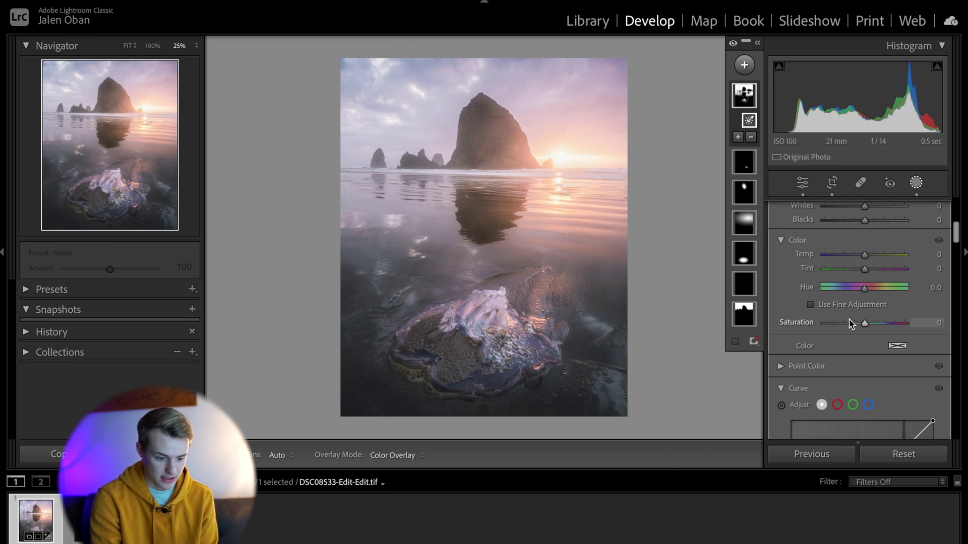
pyautogui.scroll(-8, 851, 324)
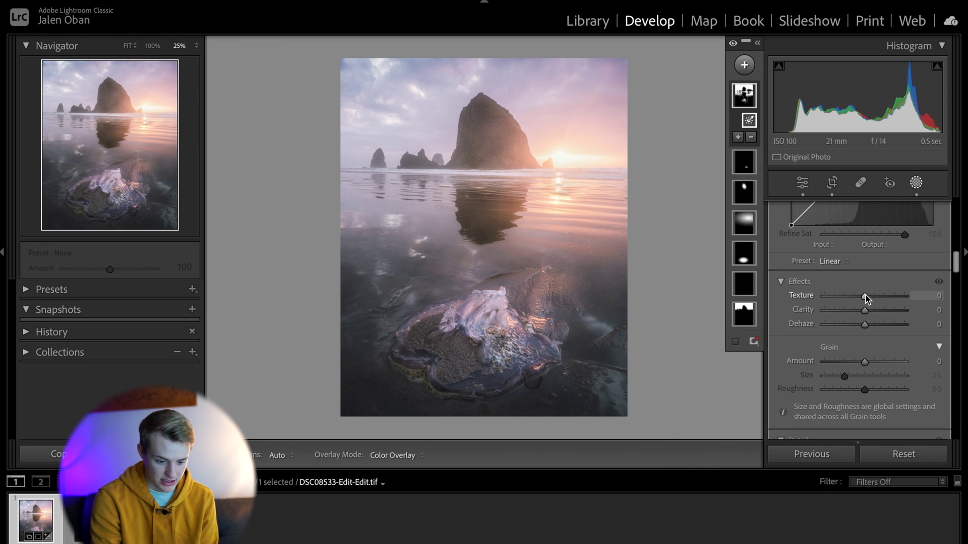
pyautogui.moveTo(865, 296)
pyautogui.mouseDown()
pyautogui.moveTo(873, 299)
pyautogui.moveTo(857, 313)
pyautogui.mouseUp()
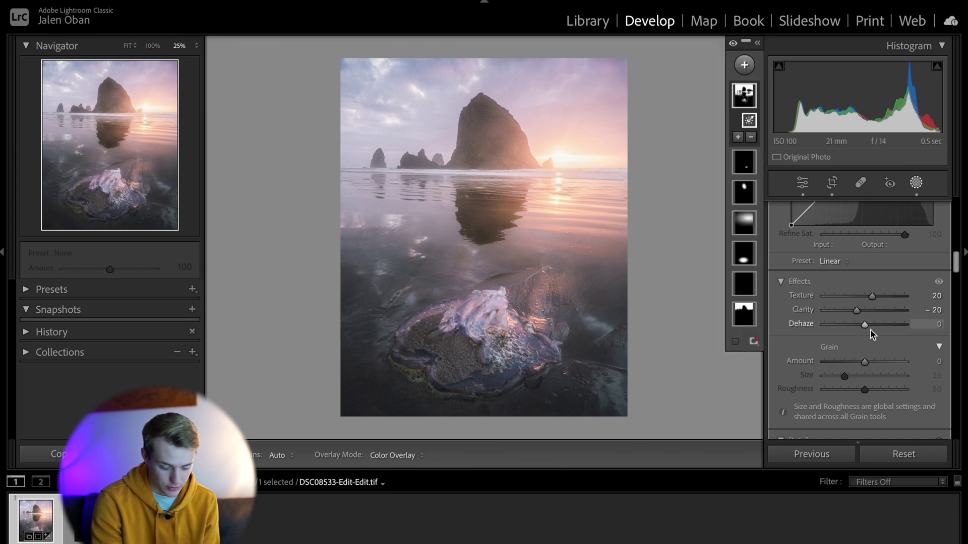
pyautogui.moveTo(866, 326); pyautogui.dragTo(863, 325)
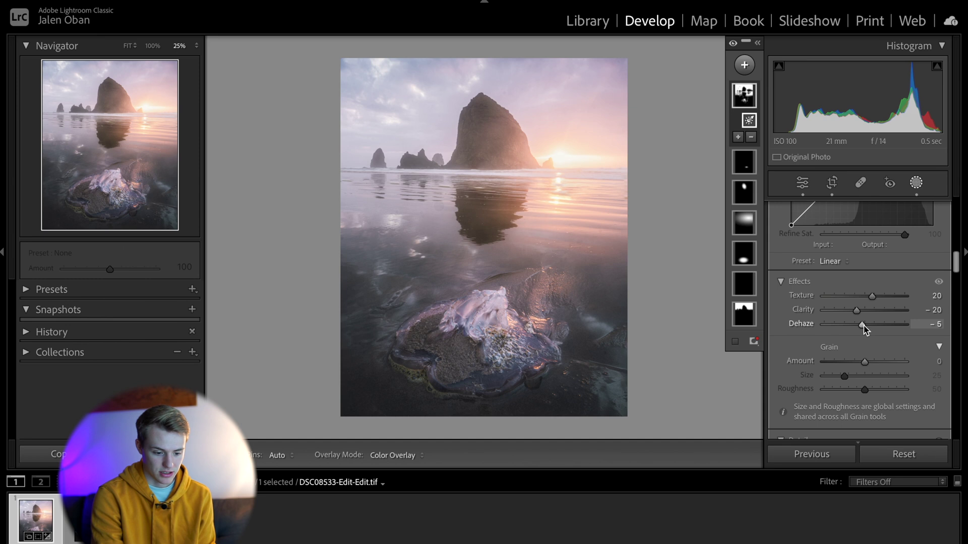
# Set the luminance mask's Contrast to 56 and Highlights to -38
pyautogui.scroll(1, 865, 327)
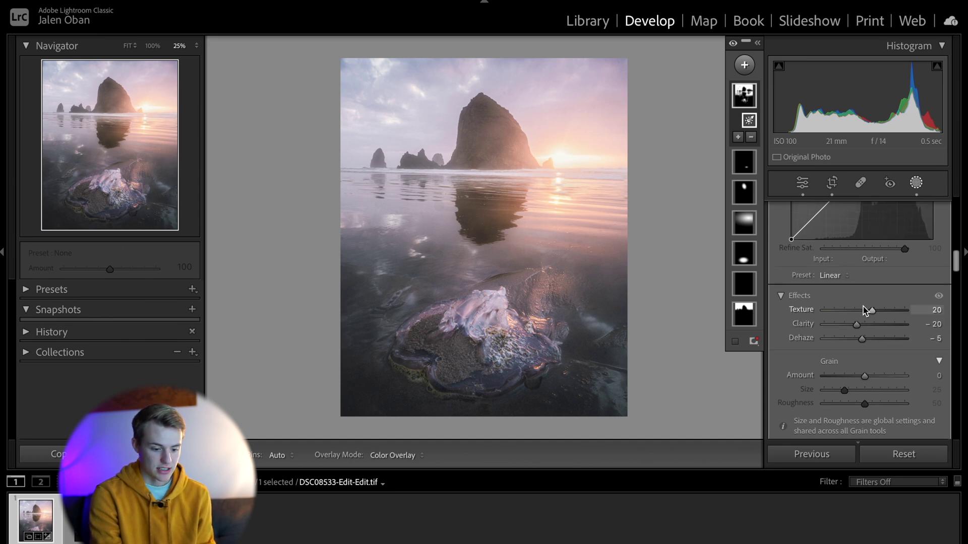
pyautogui.scroll(10, 863, 307)
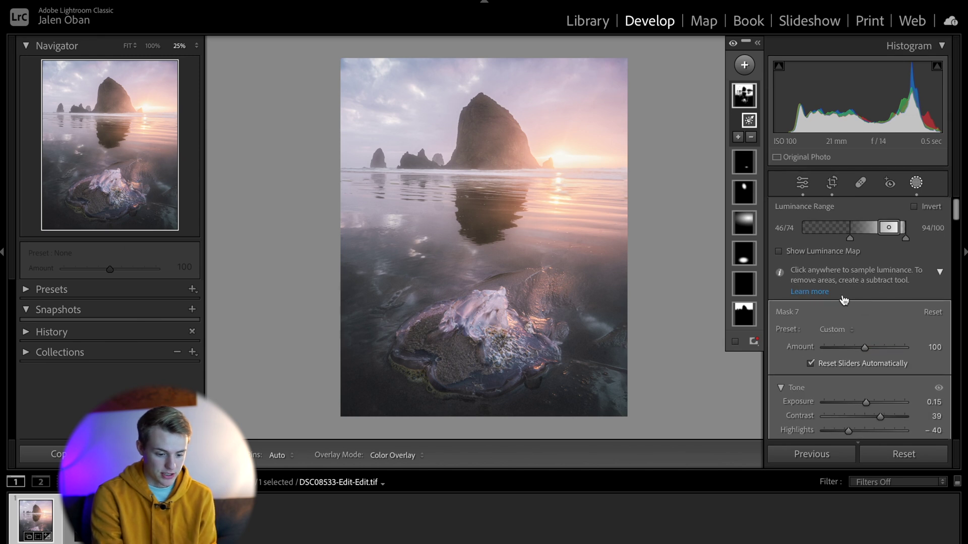
pyautogui.scroll(-1, 844, 300)
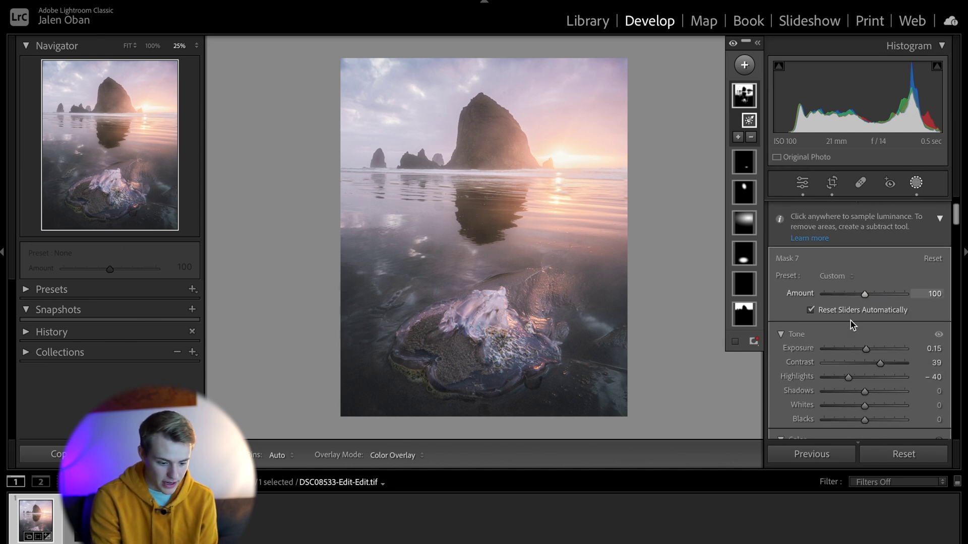
pyautogui.scroll(-1, 852, 322)
pyautogui.moveTo(883, 338); pyautogui.dragTo(890, 343)
pyautogui.scroll(1, 890, 343)
pyautogui.scroll(-1, 890, 344)
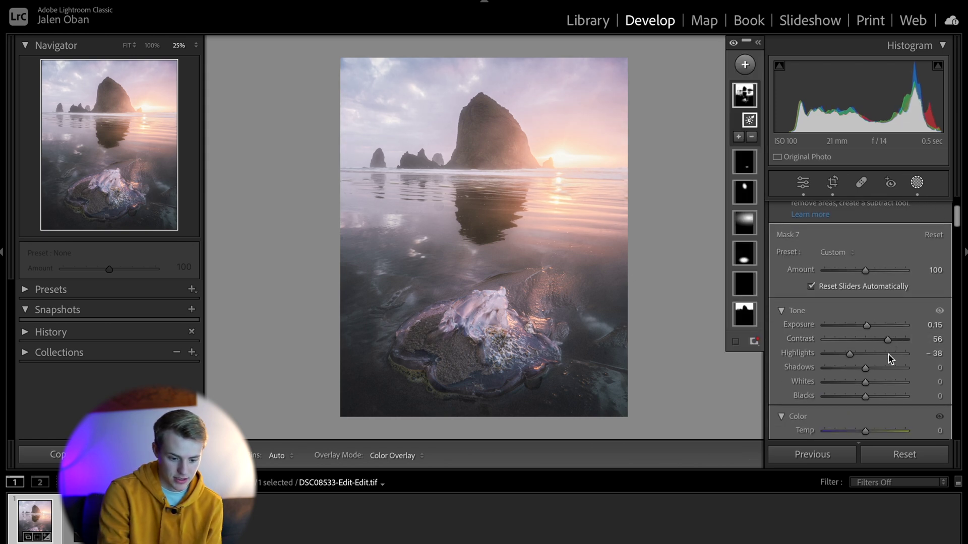
# Raise the luminance range's lower limits to 52/79 and compare the mask's effect, resetting its Amount to 100
pyautogui.scroll(-10, 888, 358)
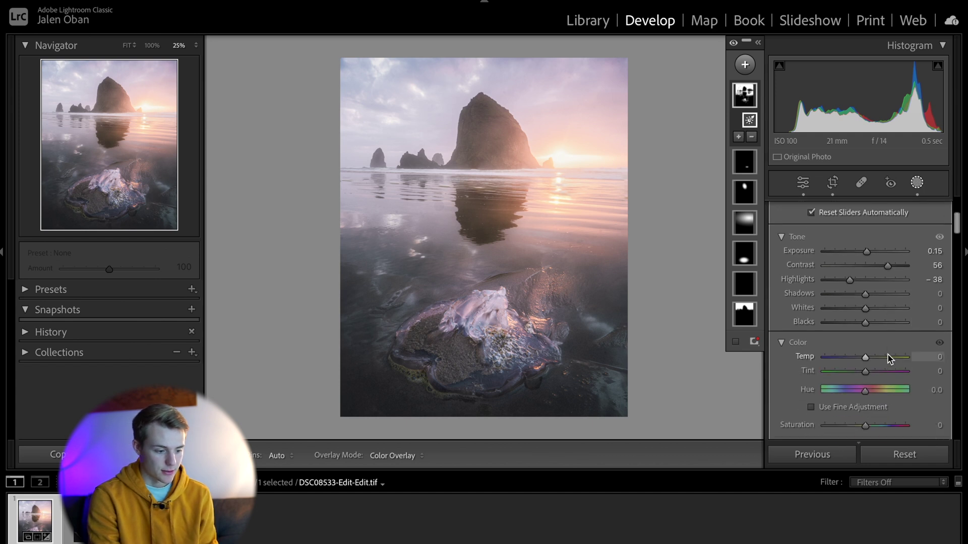
pyautogui.scroll(-3, 890, 359)
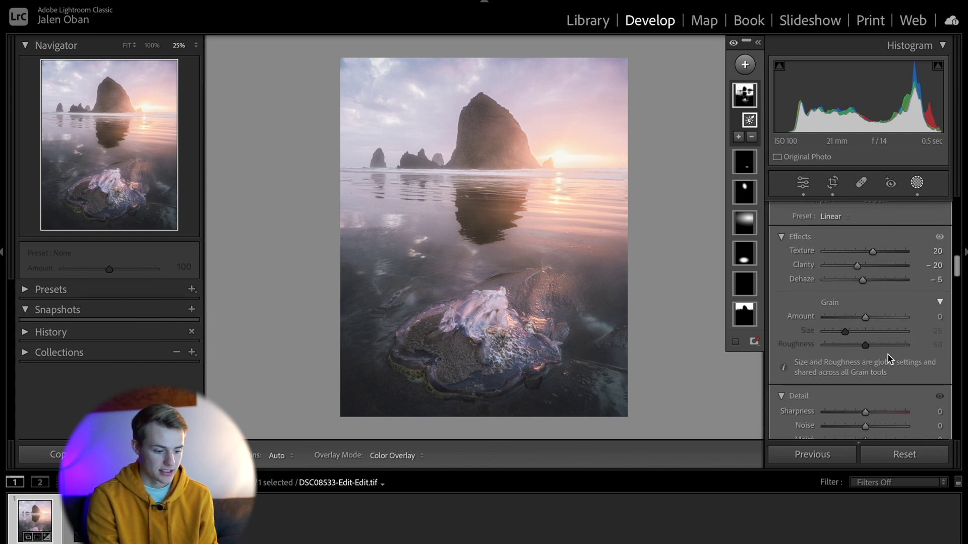
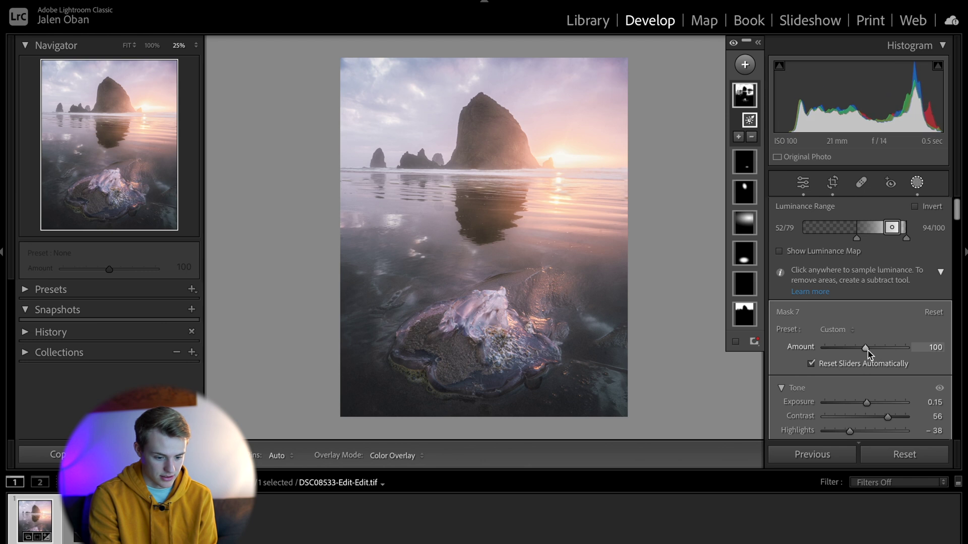
pyautogui.doubleClick(825, 349)
# Reduce the luminance mask's Exposure to 0.07 and Contrast to 23
pyautogui.scroll(-2, 827, 351)
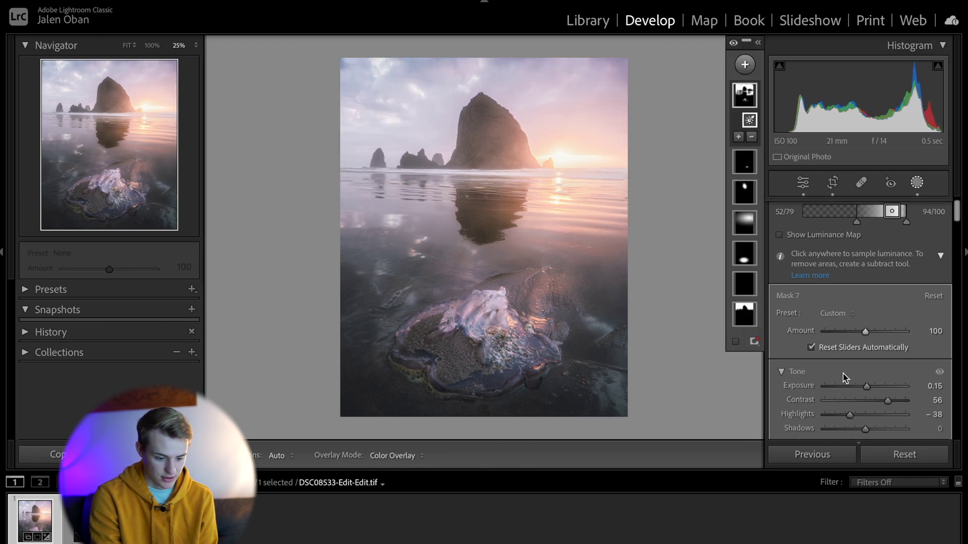
pyautogui.moveTo(890, 368); pyautogui.dragTo(867, 352)
# Set the luminance mask's overall Amount to 48
pyautogui.scroll(2, 834, 299)
pyautogui.scroll(-1, 834, 299)
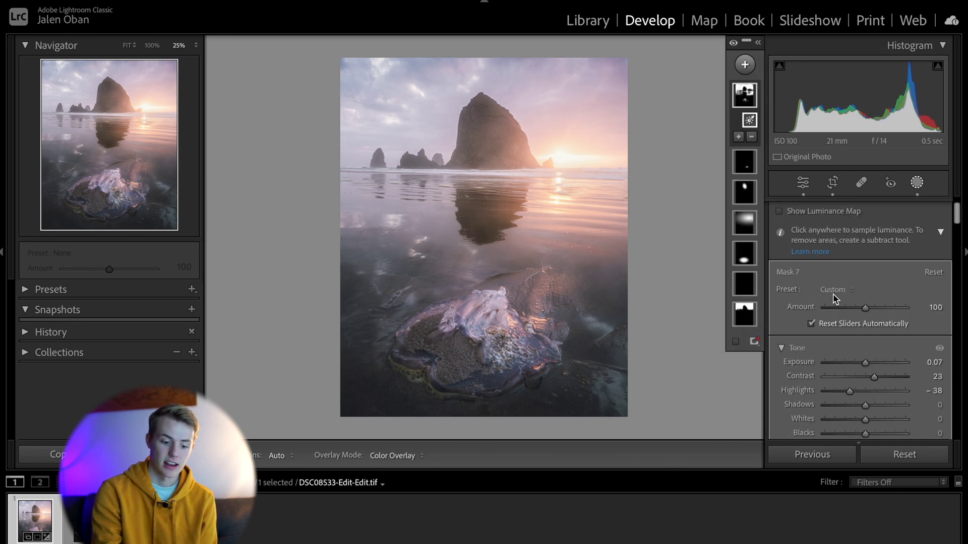
pyautogui.moveTo(866, 311); pyautogui.dragTo(867, 311)
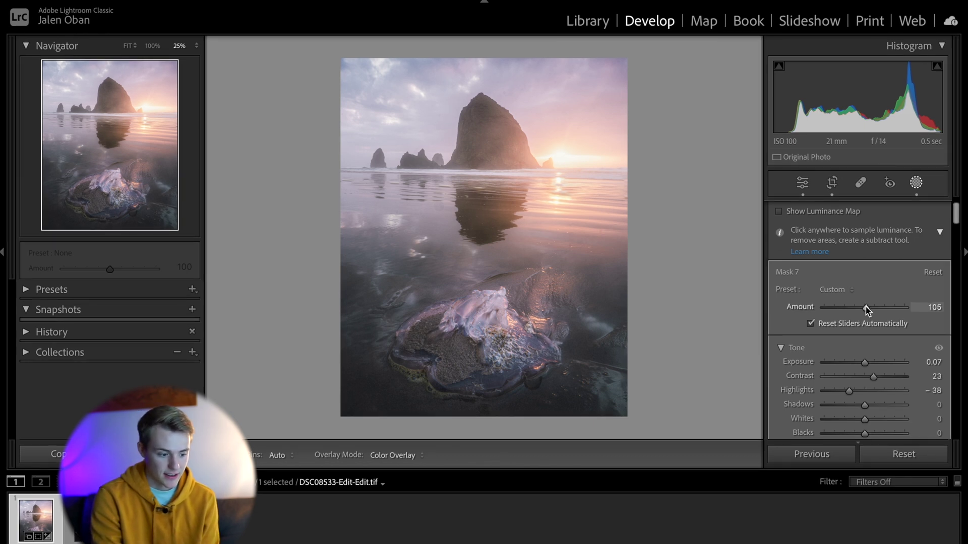
pyautogui.moveTo(868, 308); pyautogui.dragTo(848, 309)
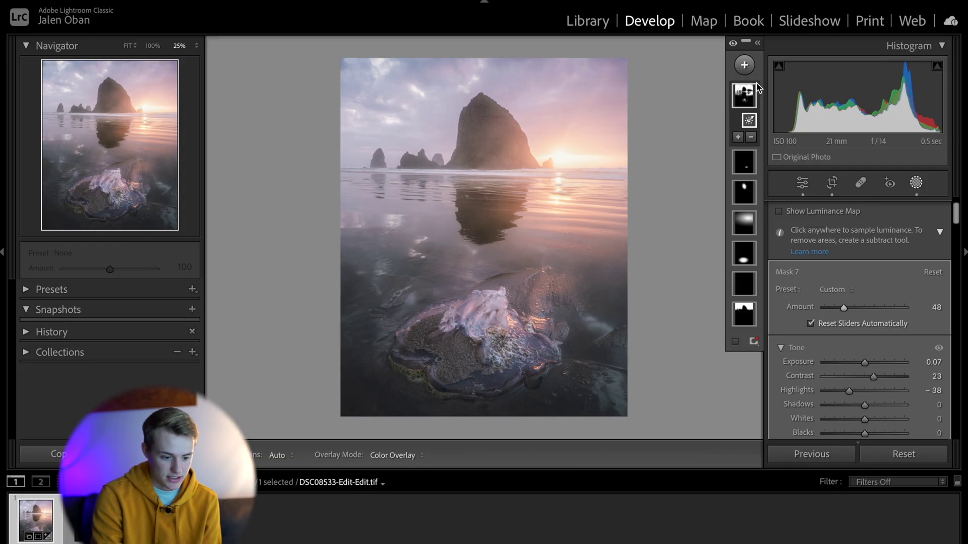
# Delete the luminance range mask from the photo
pyautogui.click(744, 94)
pyautogui.press('Delete')
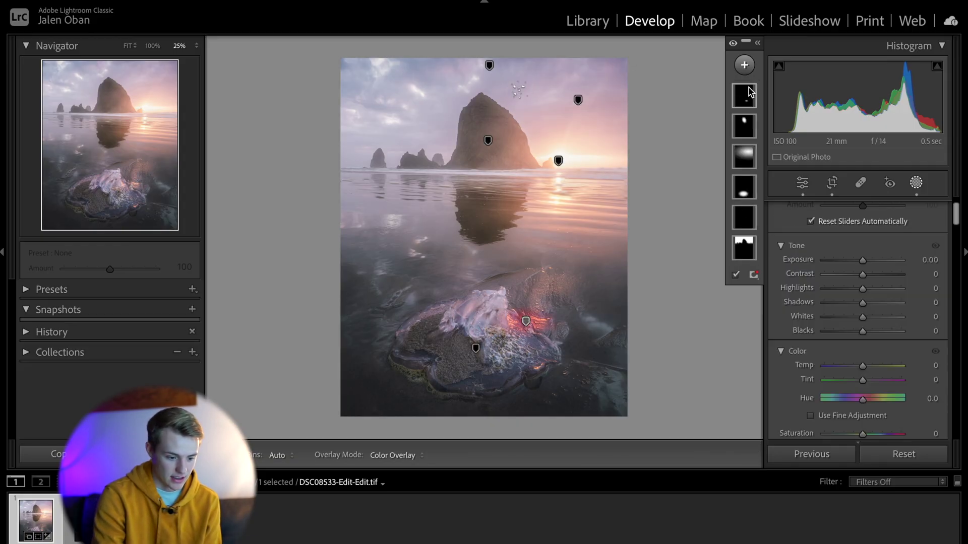
# Send DSC08533-Edit-Edit.tif to an external editor with Edit In
pyautogui.rightClick(38, 516)
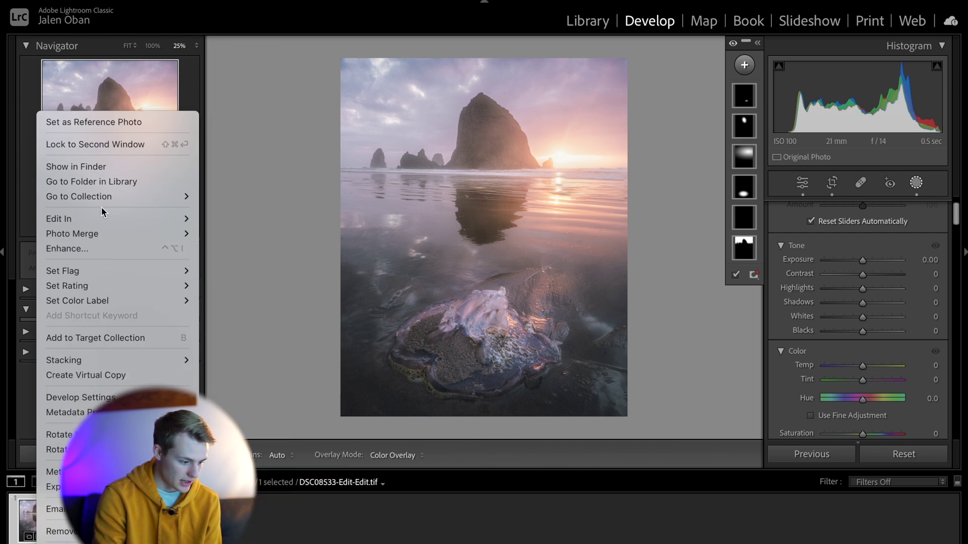
pyautogui.moveTo(103, 220)
pyautogui.click(277, 219)
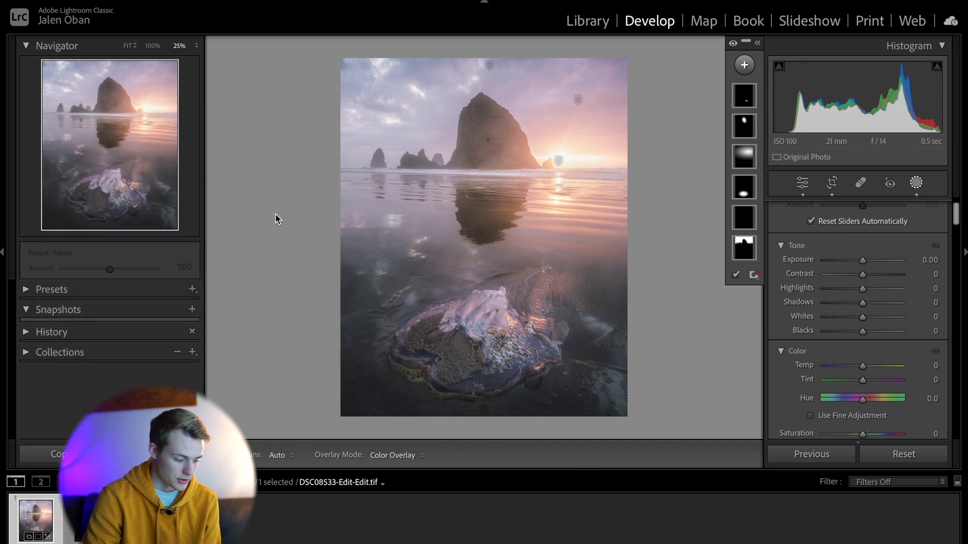
# Confirm opening the photo in Photoshop and duplicate the Background layer
pyautogui.click(572, 260)
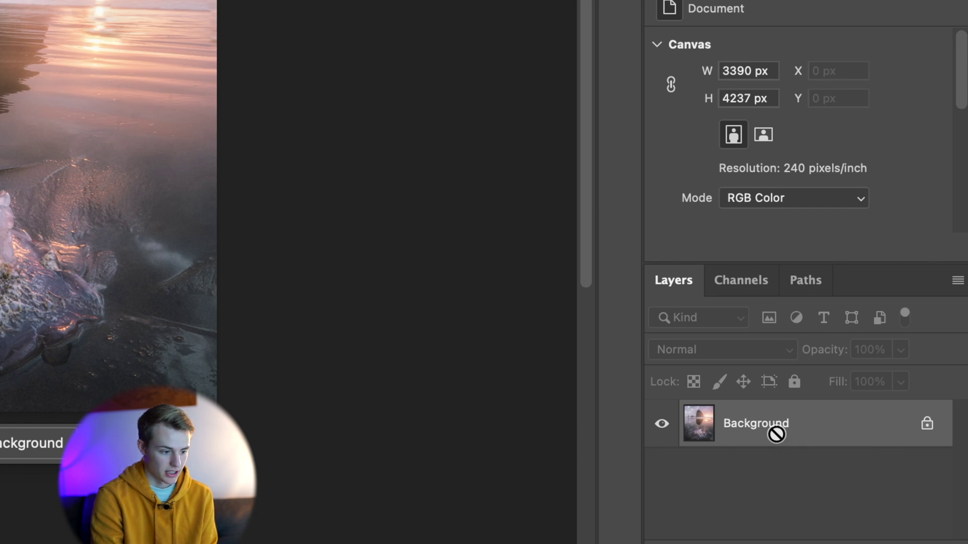
pyautogui.press('super+j')
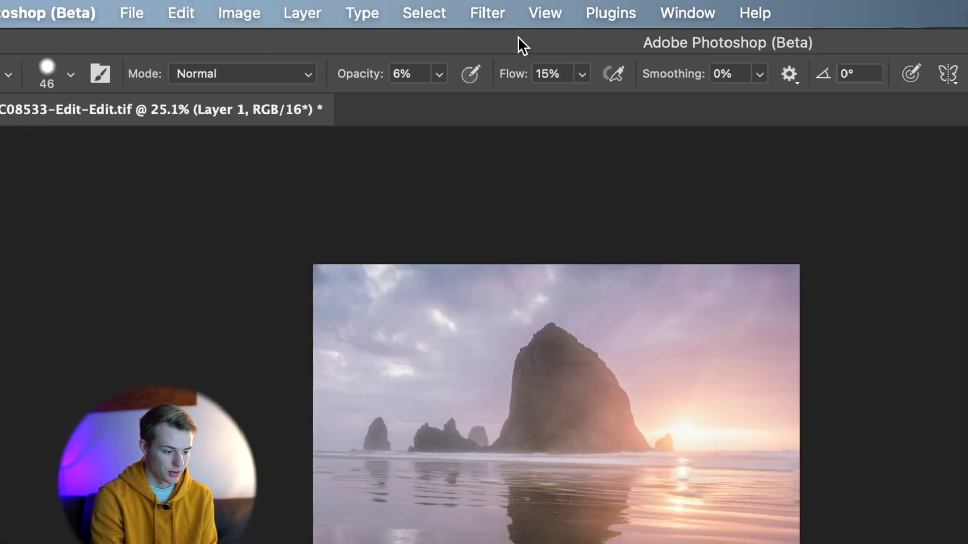
# Apply a Gaussian Blur with a radius of 24 pixels to the duplicated layer
pyautogui.click(487, 13)
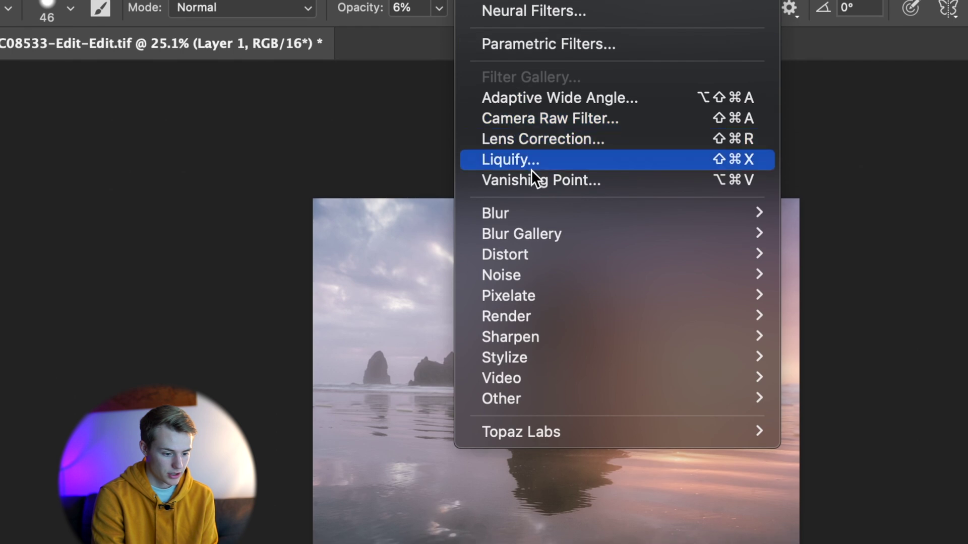
pyautogui.moveTo(534, 303)
pyautogui.moveTo(533, 213)
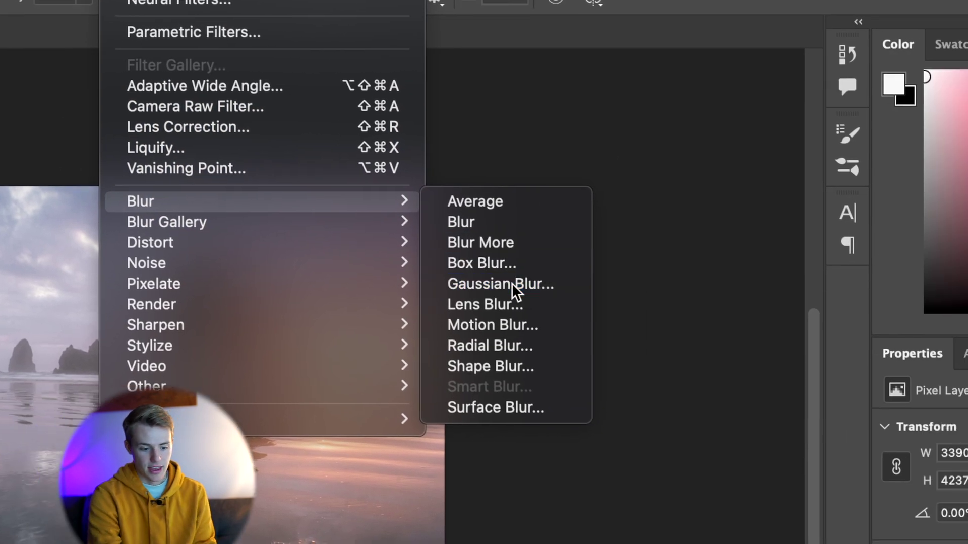
pyautogui.click(512, 283)
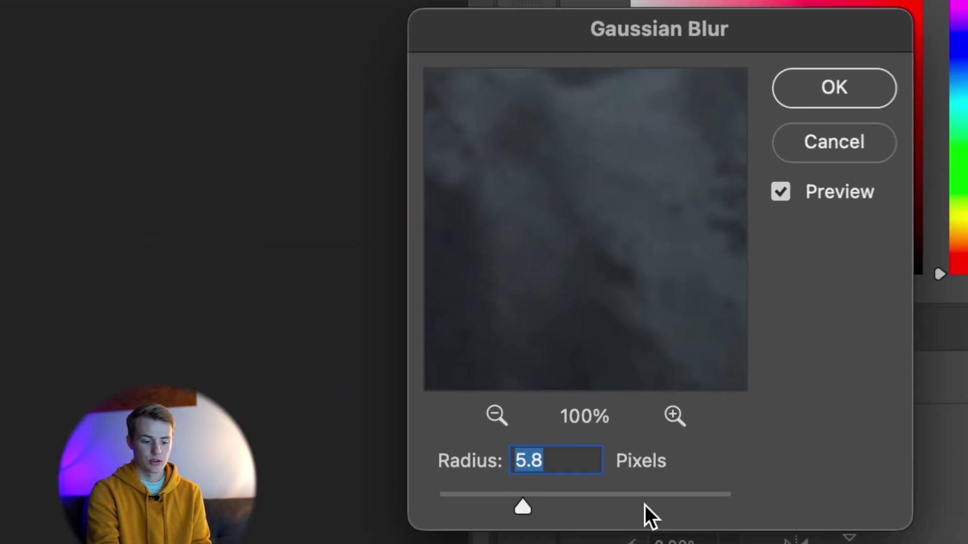
pyautogui.click(565, 470)
pyautogui.doubleClick(565, 470)
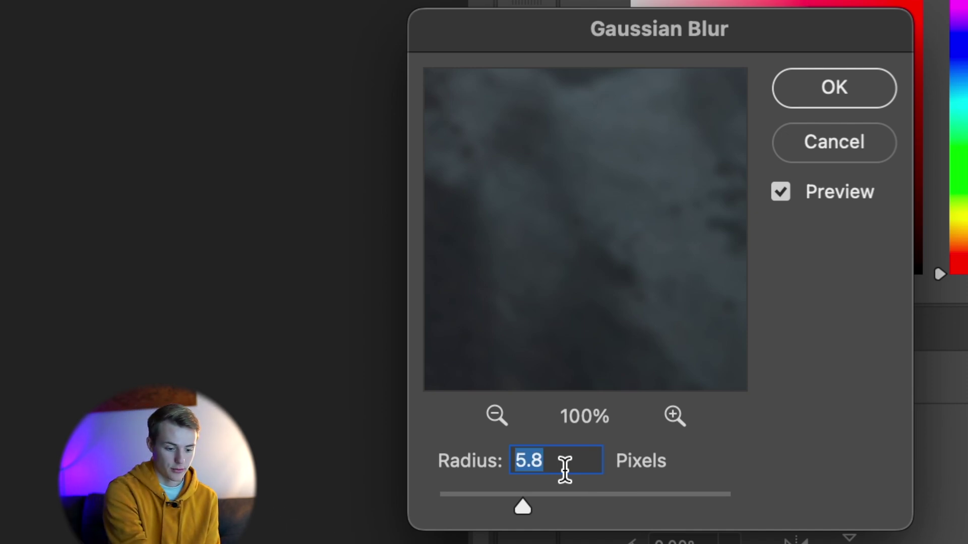
pyautogui.write('24')
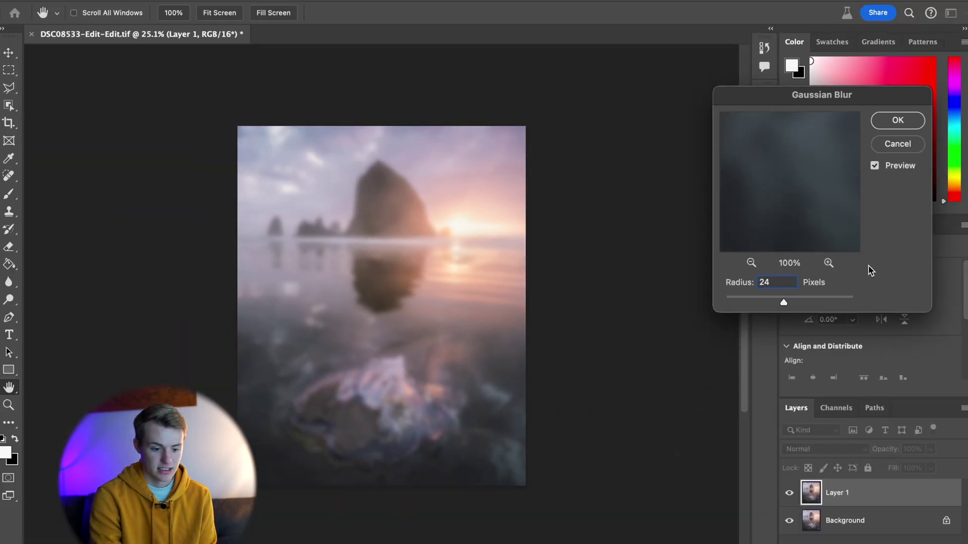
pyautogui.click(898, 121)
# Apply a Brightness/Contrast adjustment to the blurred layer with Brightness 50 and Contrast 70
pyautogui.press('b')
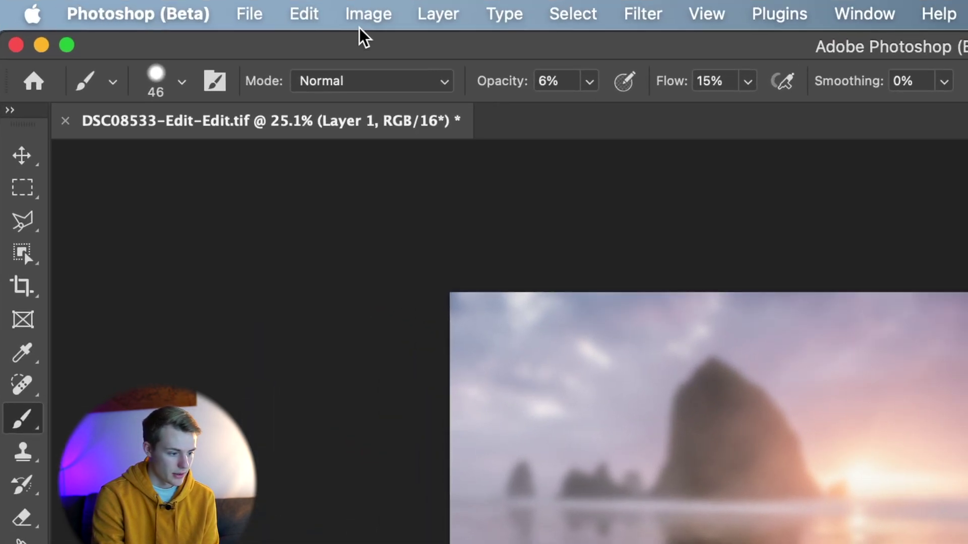
pyautogui.click(366, 16)
pyautogui.moveTo(383, 84)
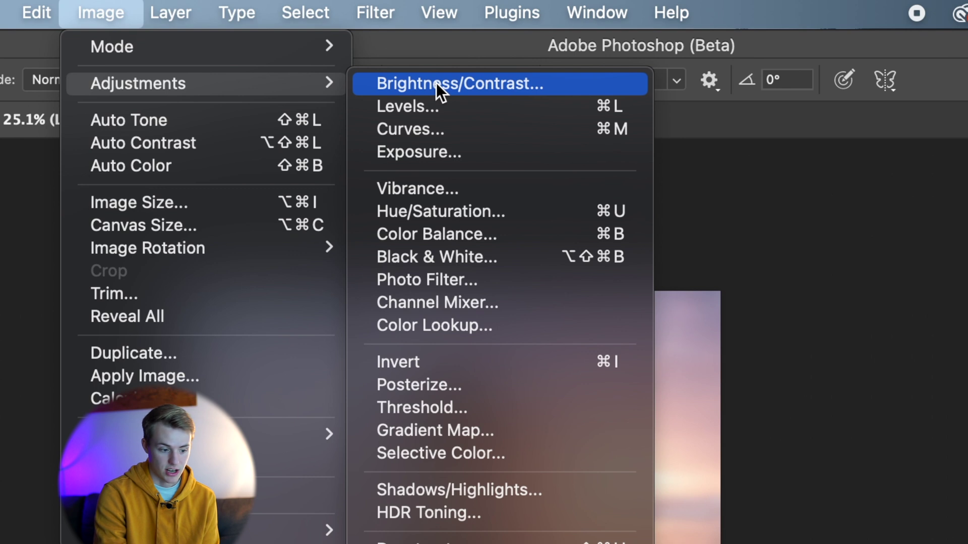
pyautogui.click(437, 82)
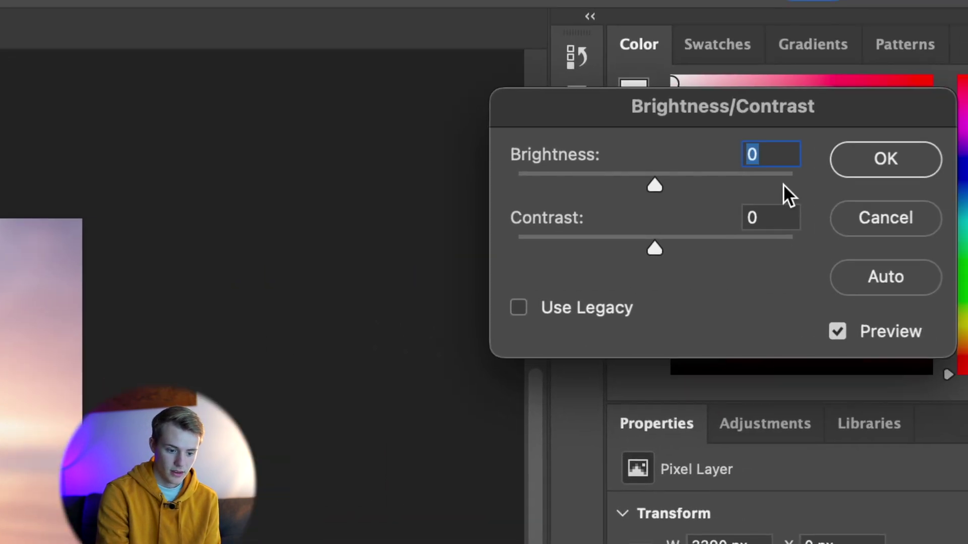
pyautogui.write('50')
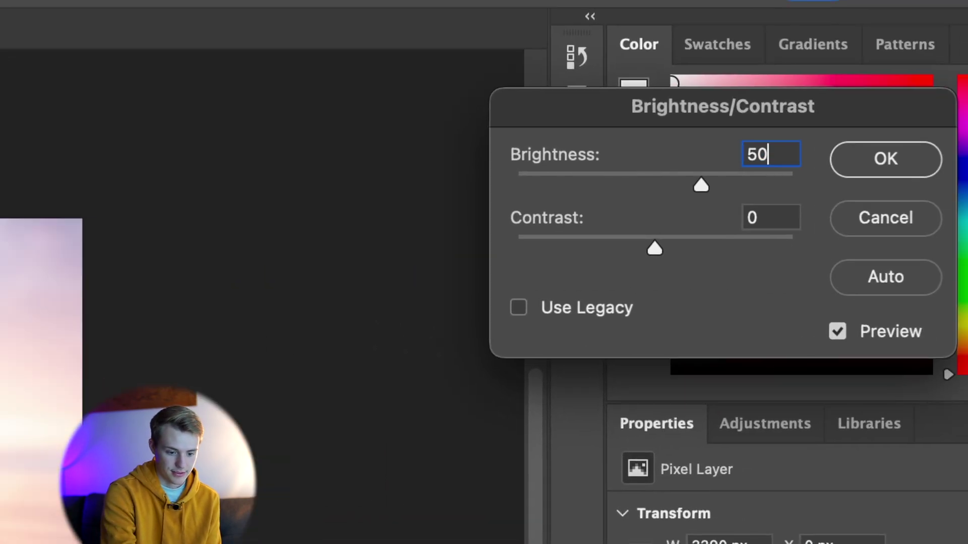
pyautogui.click(780, 222)
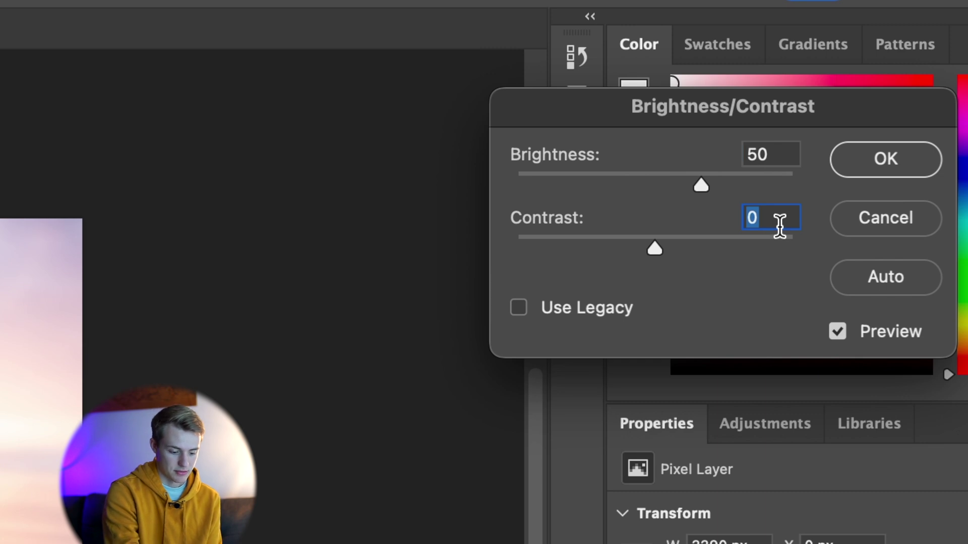
pyautogui.write('70')
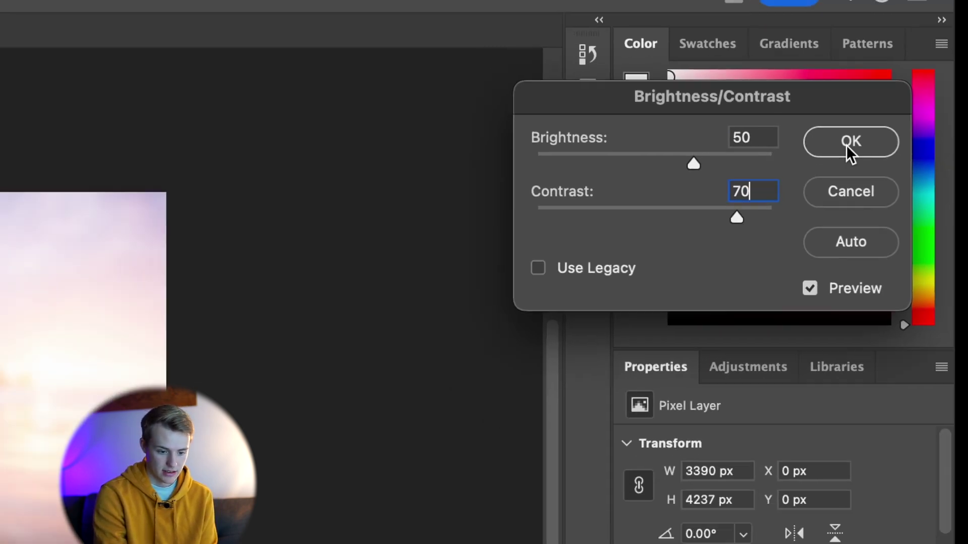
pyautogui.click(882, 169)
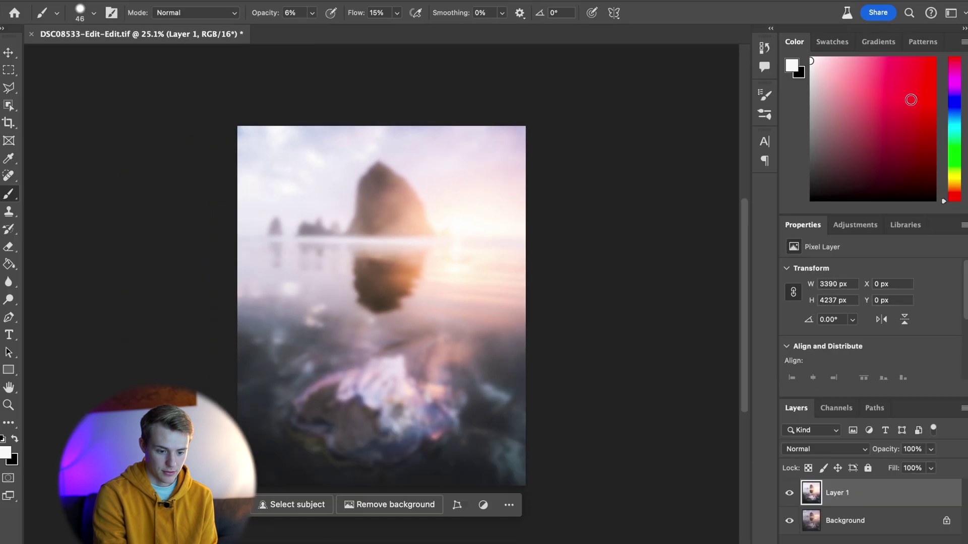
# Load the Blue channel as a selection and turn it into a layer mask on Layer 1
pyautogui.click(835, 408)
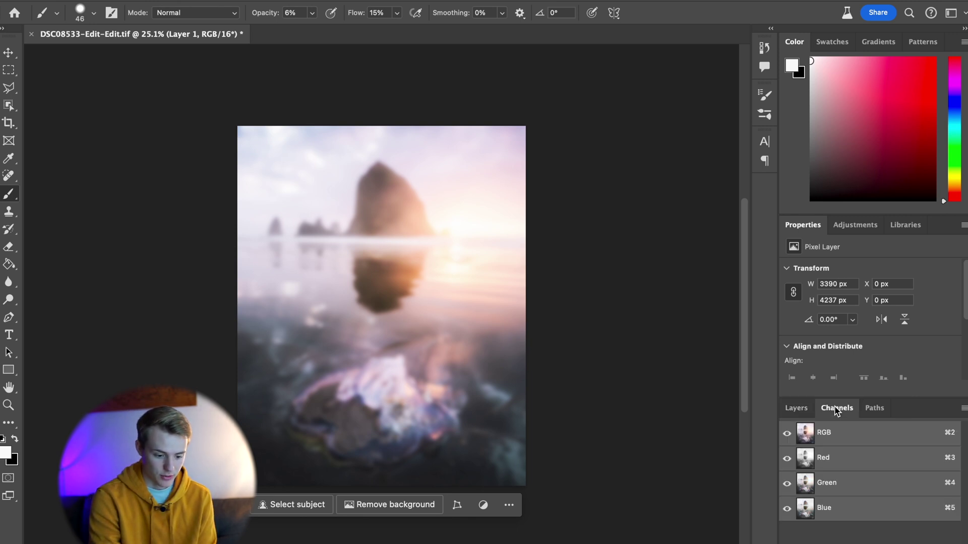
pyautogui.click(837, 510)
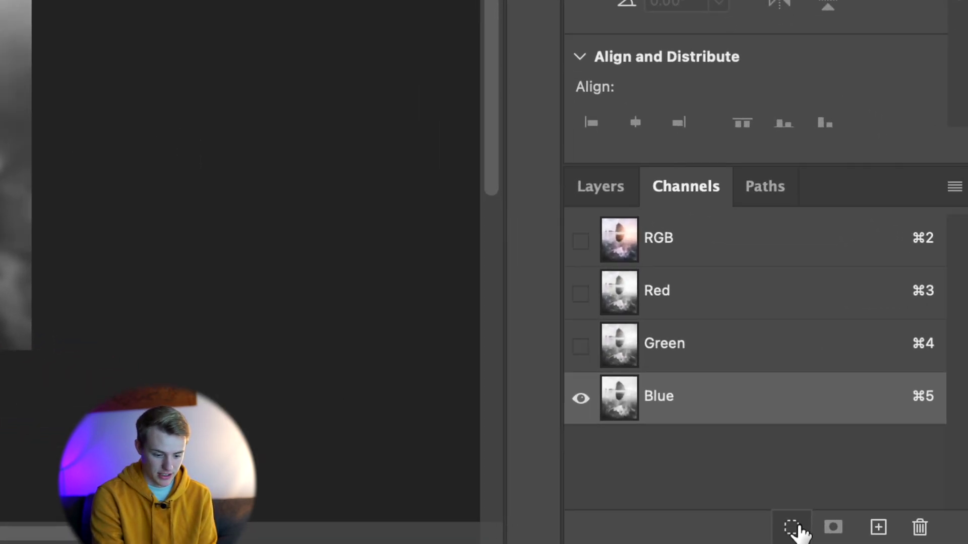
pyautogui.click(887, 543)
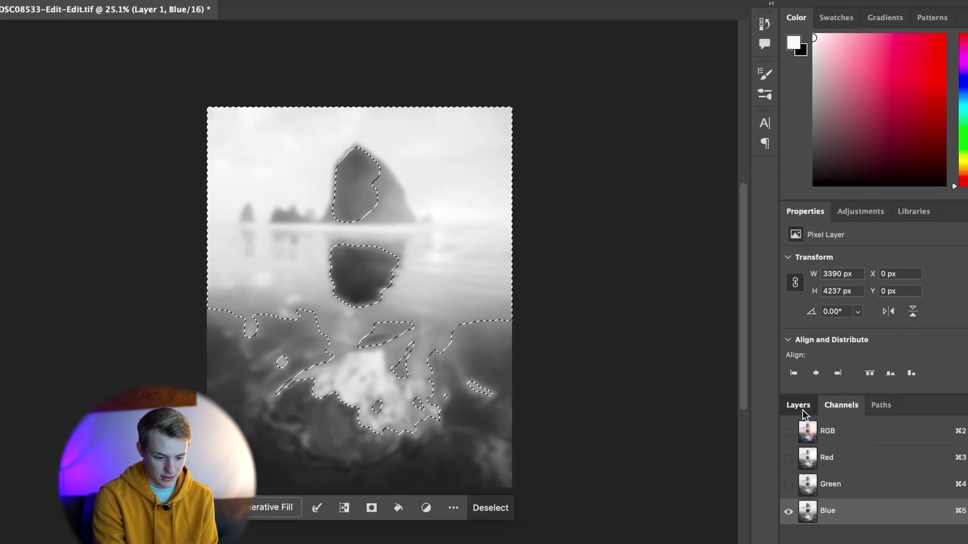
pyautogui.click(797, 407)
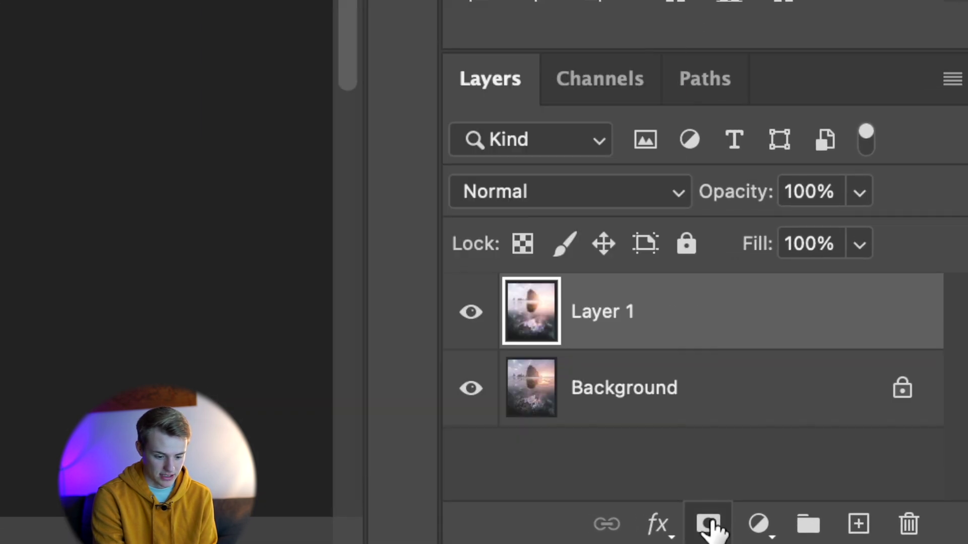
pyautogui.click(710, 525)
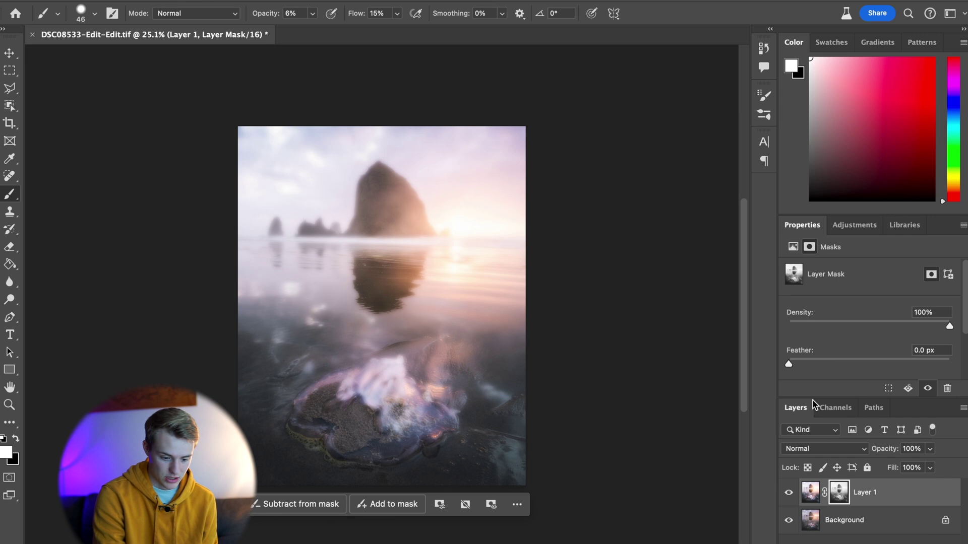
# Lower the opacity of Layer 1 to 12%, comparing the photo with the layer hidden and shown
pyautogui.moveTo(886, 450); pyautogui.dragTo(829, 454)
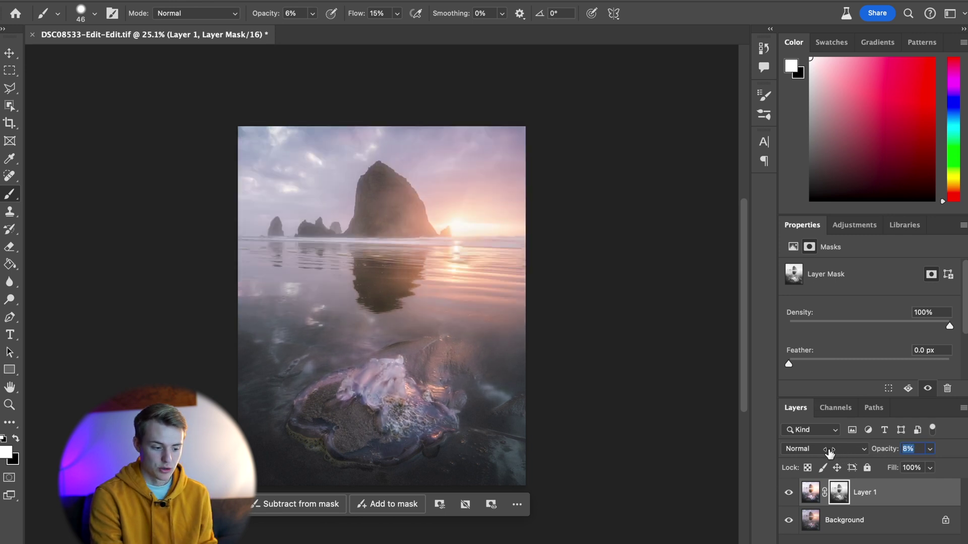
pyautogui.moveTo(830, 454); pyautogui.dragTo(832, 454)
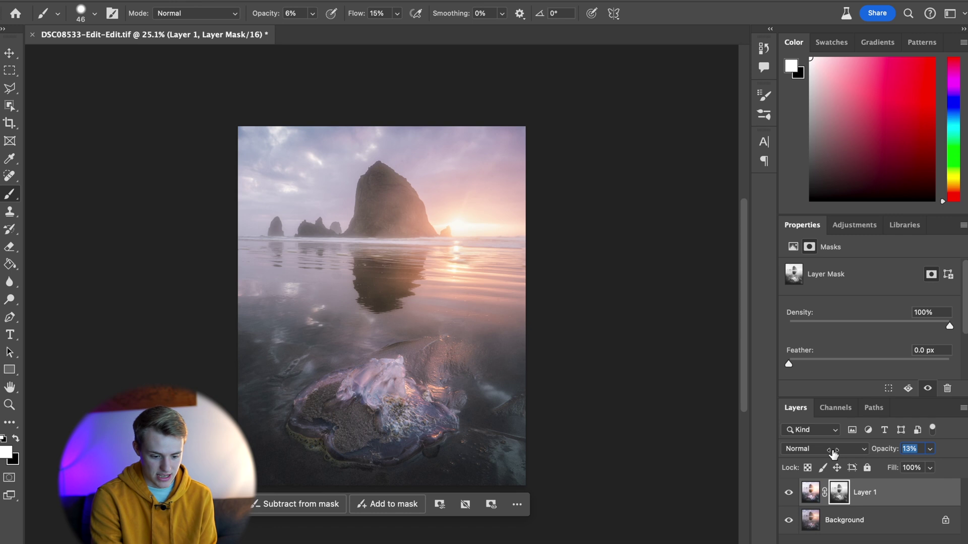
pyautogui.moveTo(834, 453); pyautogui.dragTo(834, 455)
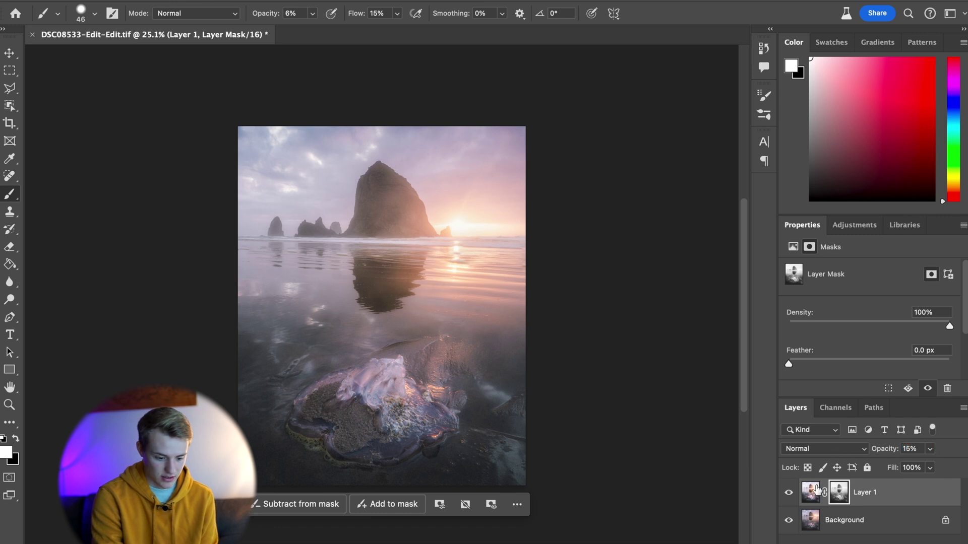
pyautogui.click(789, 495)
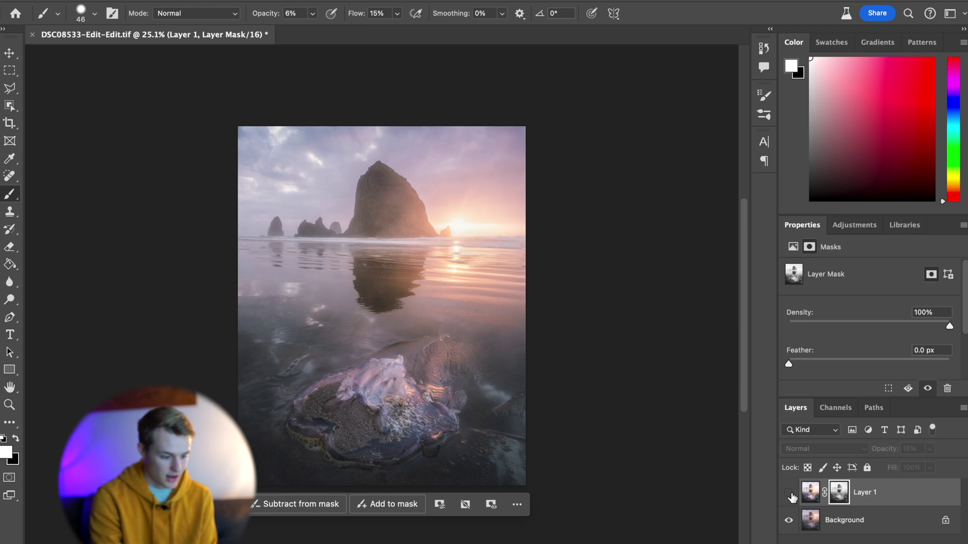
pyautogui.click(790, 495)
pyautogui.click(789, 494)
pyautogui.click(789, 495)
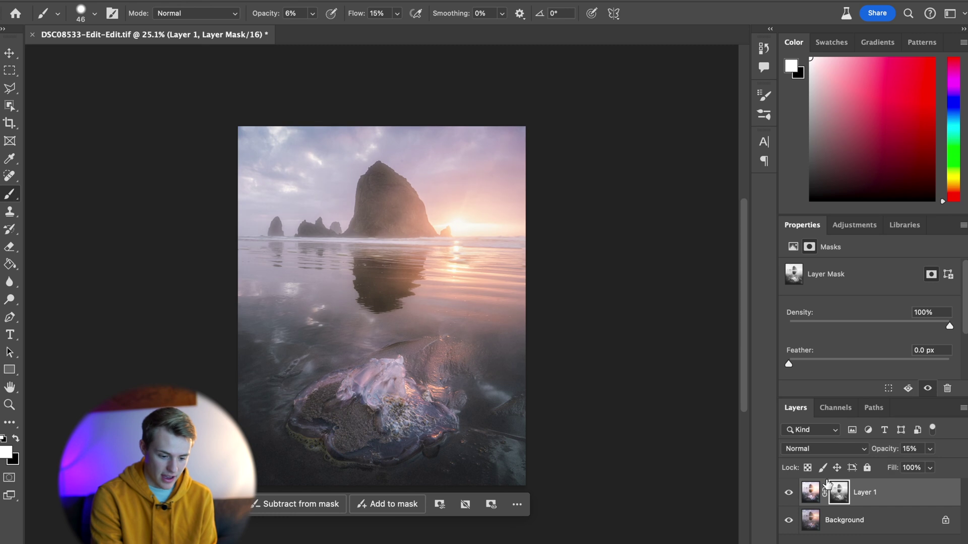
pyautogui.moveTo(884, 449); pyautogui.dragTo(880, 450)
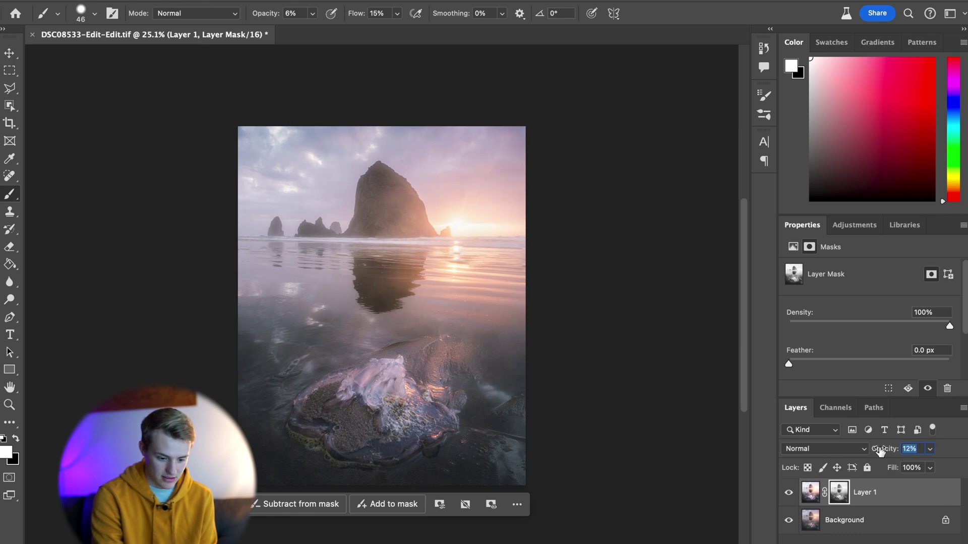